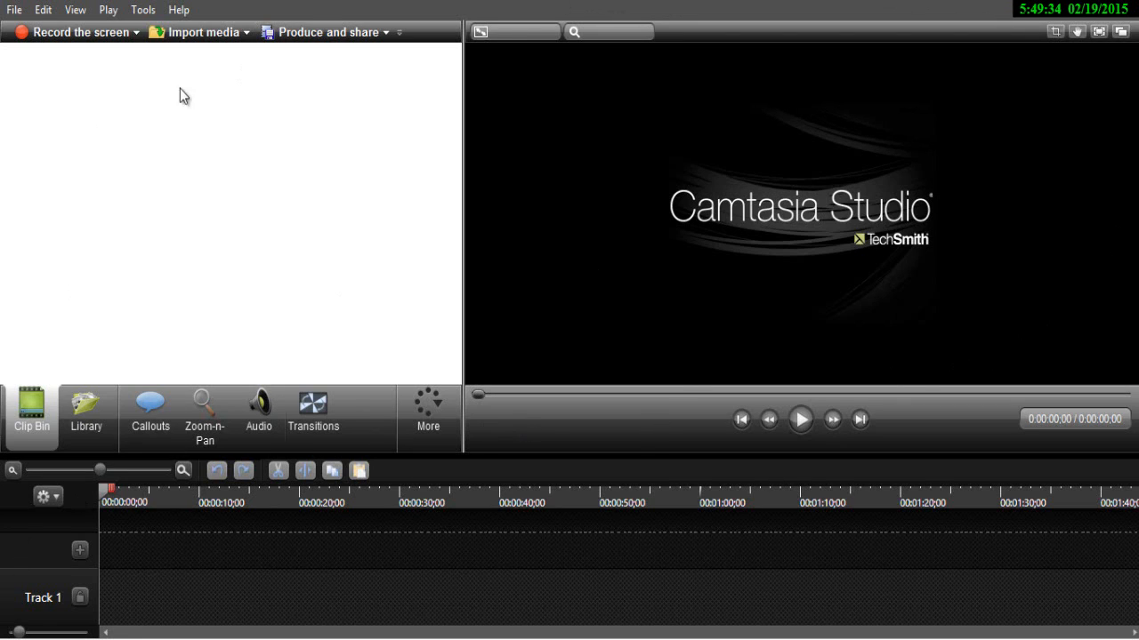
# Step: Import the video file "Ma vrai Intro 1 !" into the clip bin
pyautogui.click(226, 35)
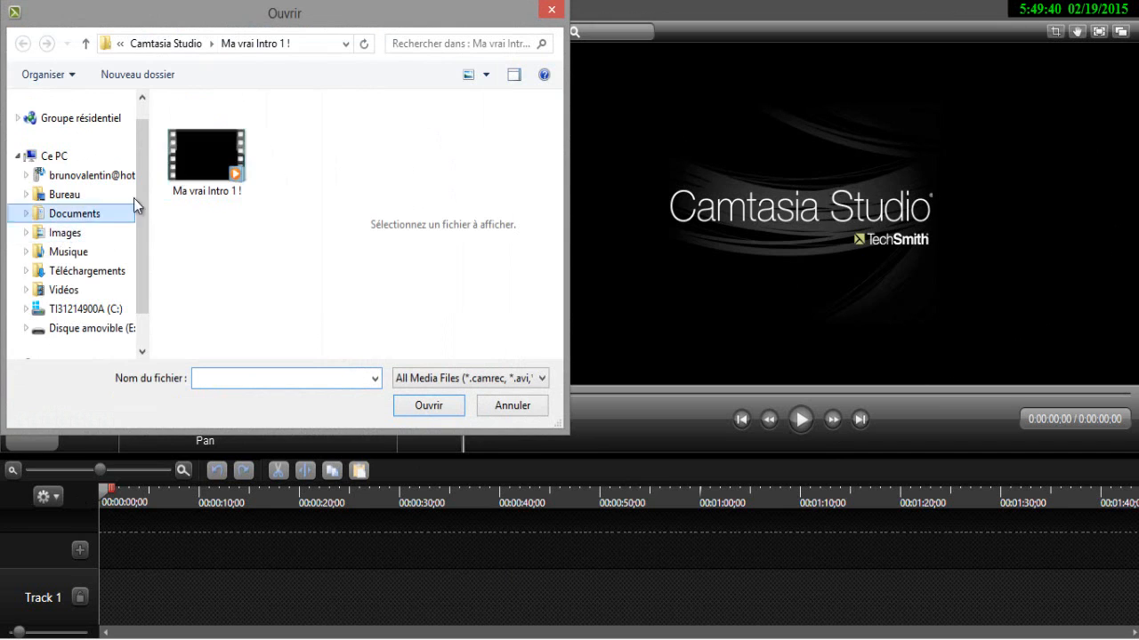
pyautogui.click(224, 152)
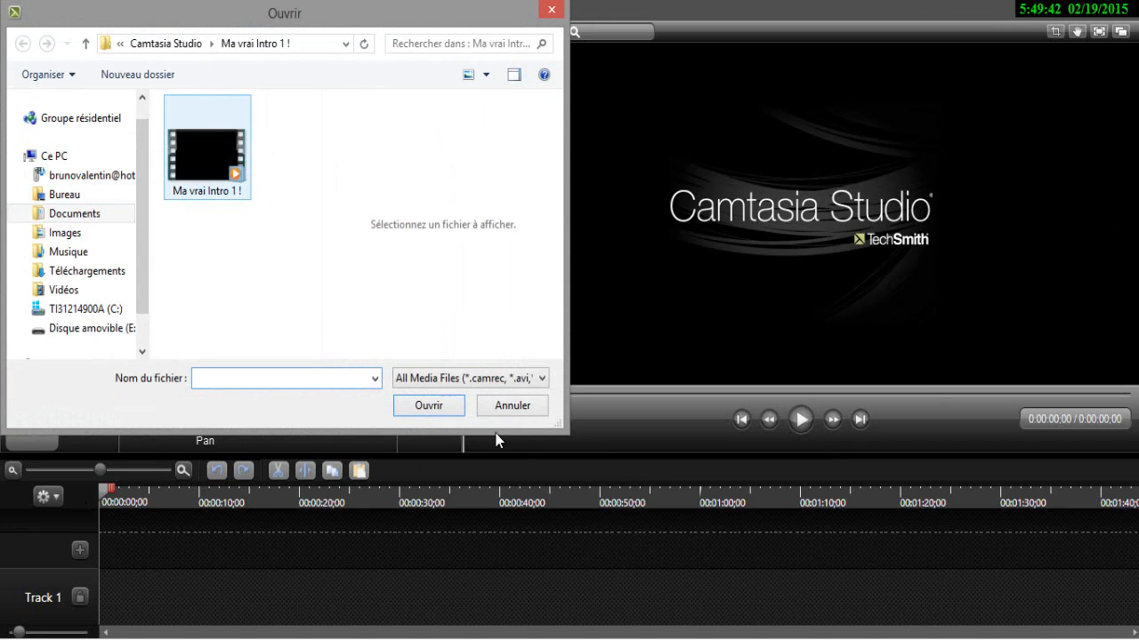
pyautogui.click(428, 406)
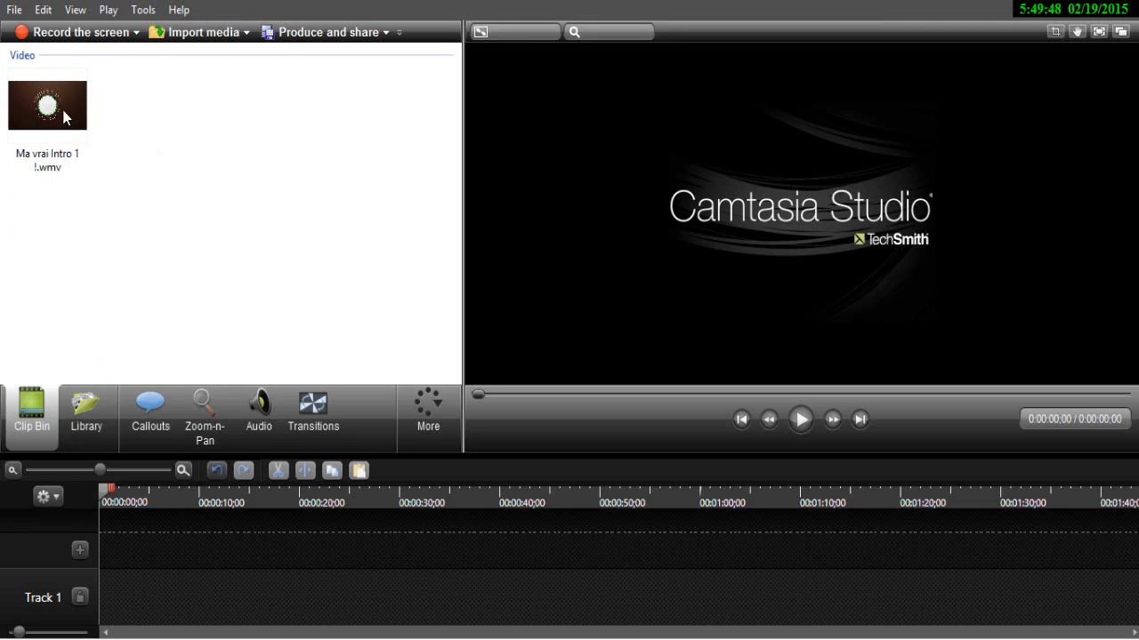
# Step: Place the intro clip at the start of Track 1 with editing dimensions of 1280 x 720 for YouTube & Screencast
pyautogui.moveTo(63, 116); pyautogui.dragTo(113, 592)
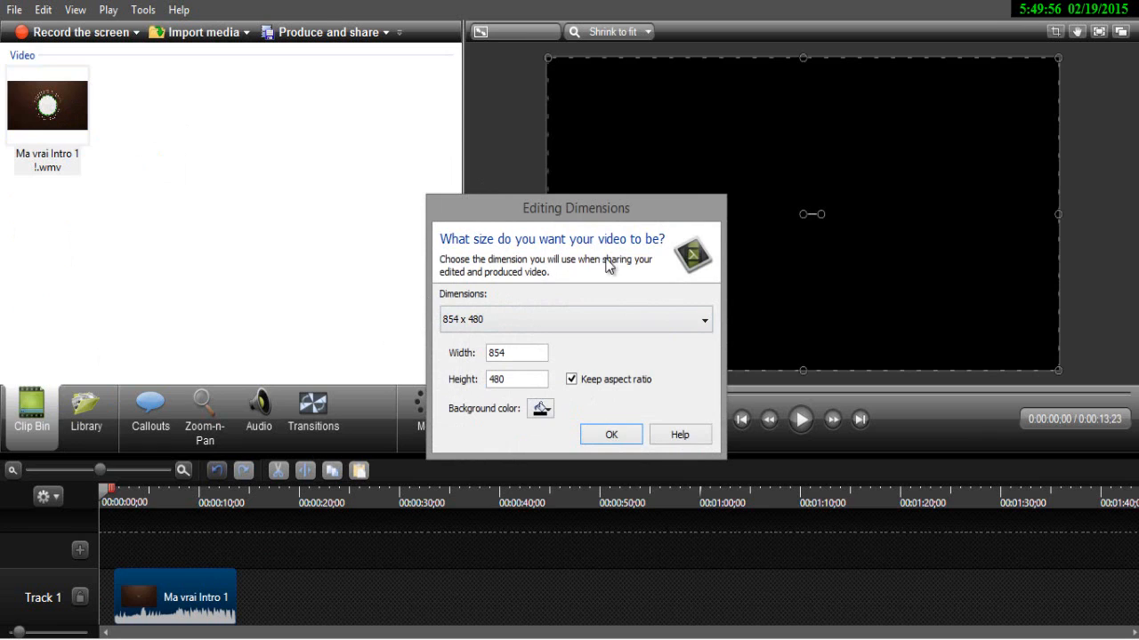
pyautogui.click(705, 321)
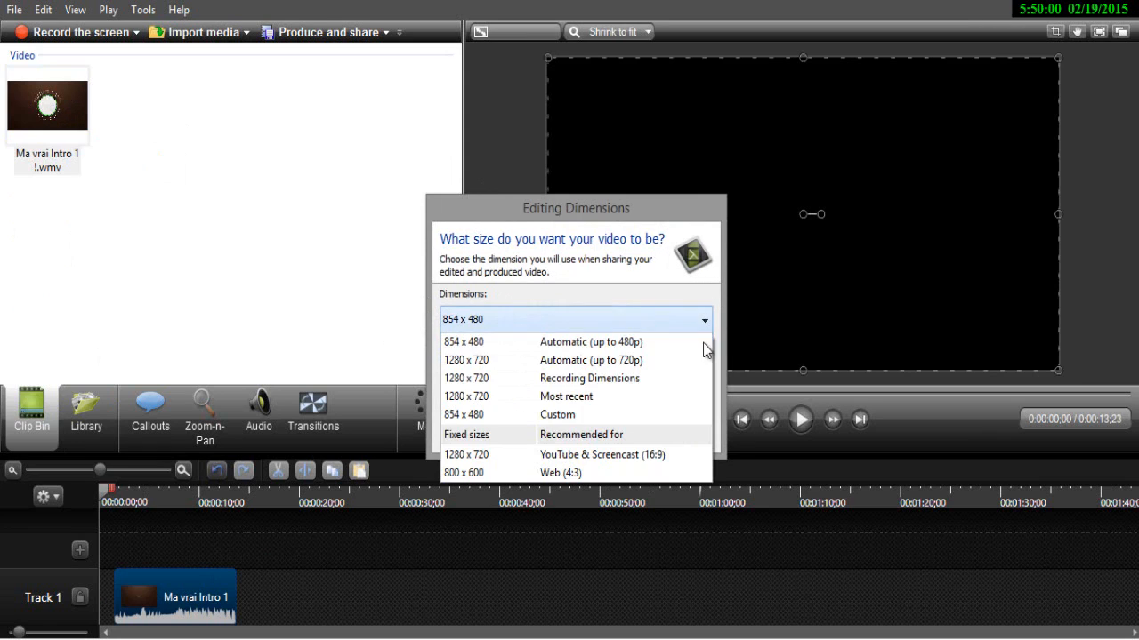
pyautogui.click(656, 458)
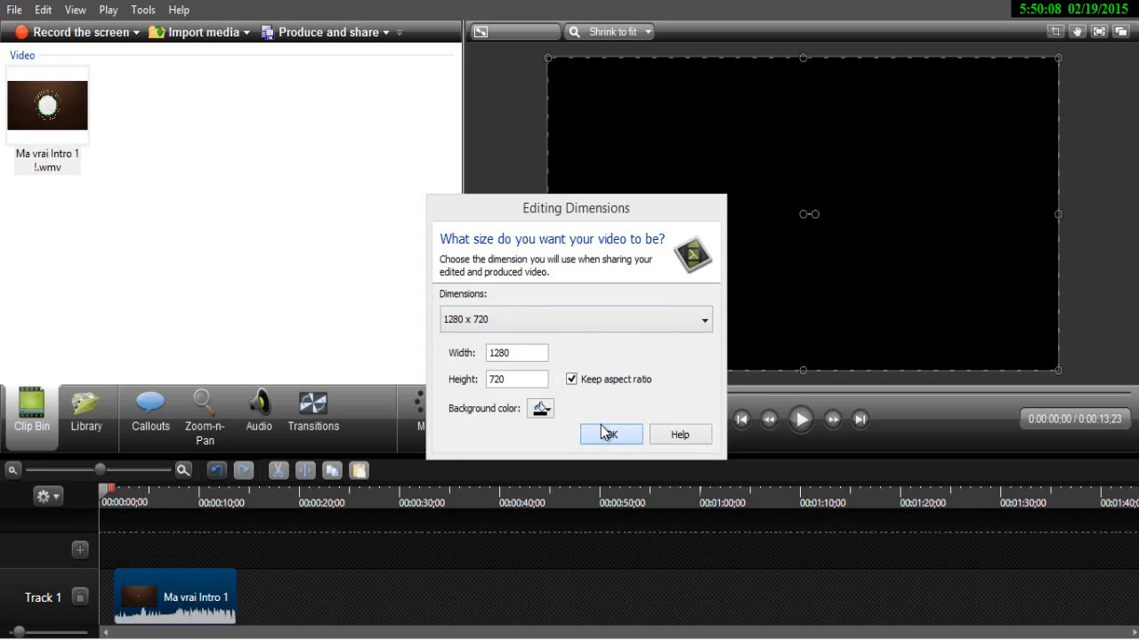
pyautogui.click(608, 434)
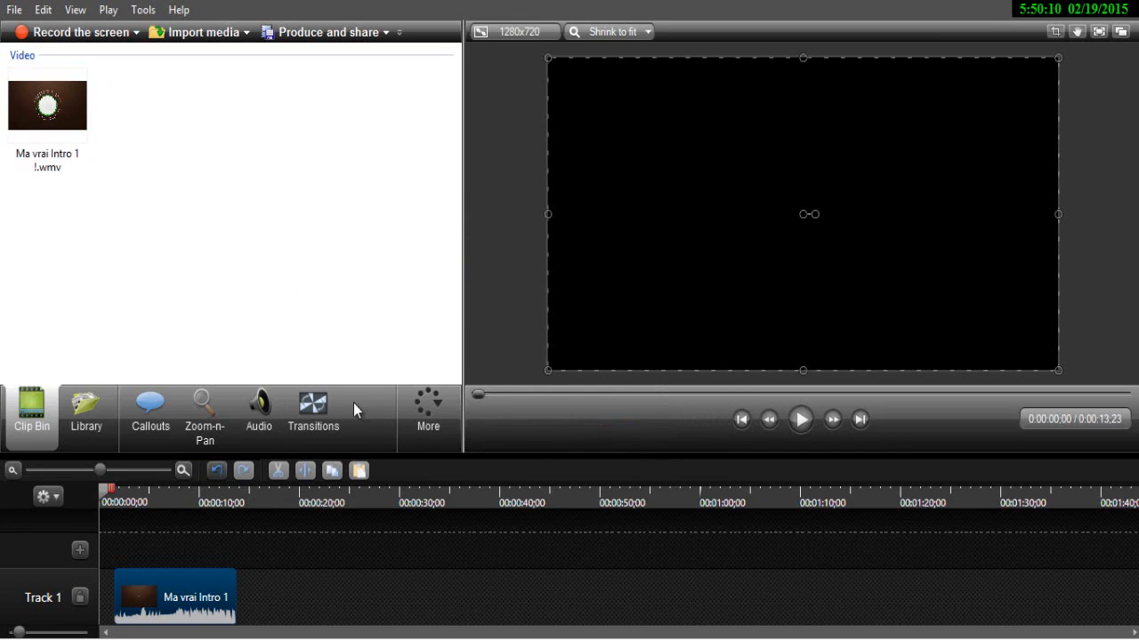
pyautogui.moveTo(170, 599); pyautogui.dragTo(156, 599)
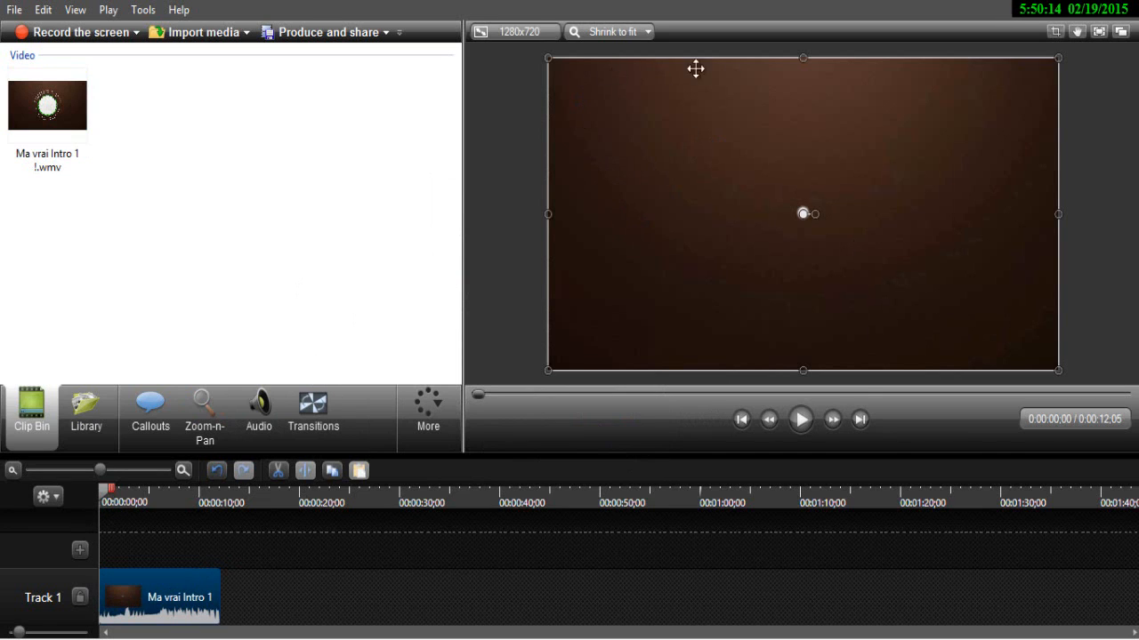
# Step: Shrink the intro clip on the canvas from all four sides to a small central rectangle
pyautogui.moveTo(802, 57); pyautogui.dragTo(803, 157)
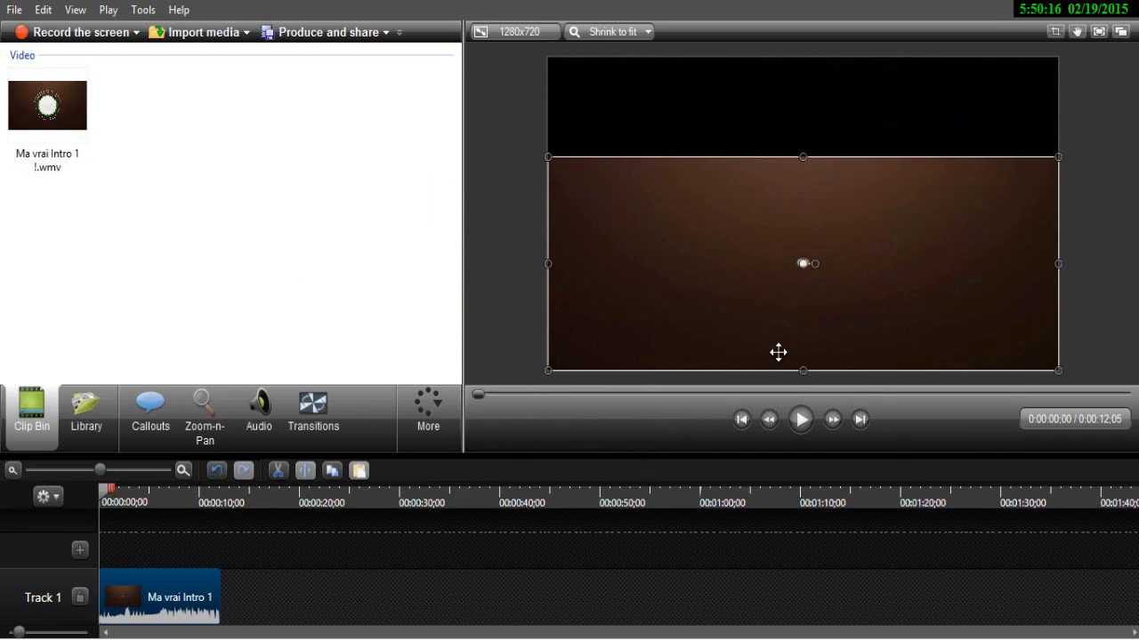
pyautogui.moveTo(803, 370); pyautogui.dragTo(804, 289)
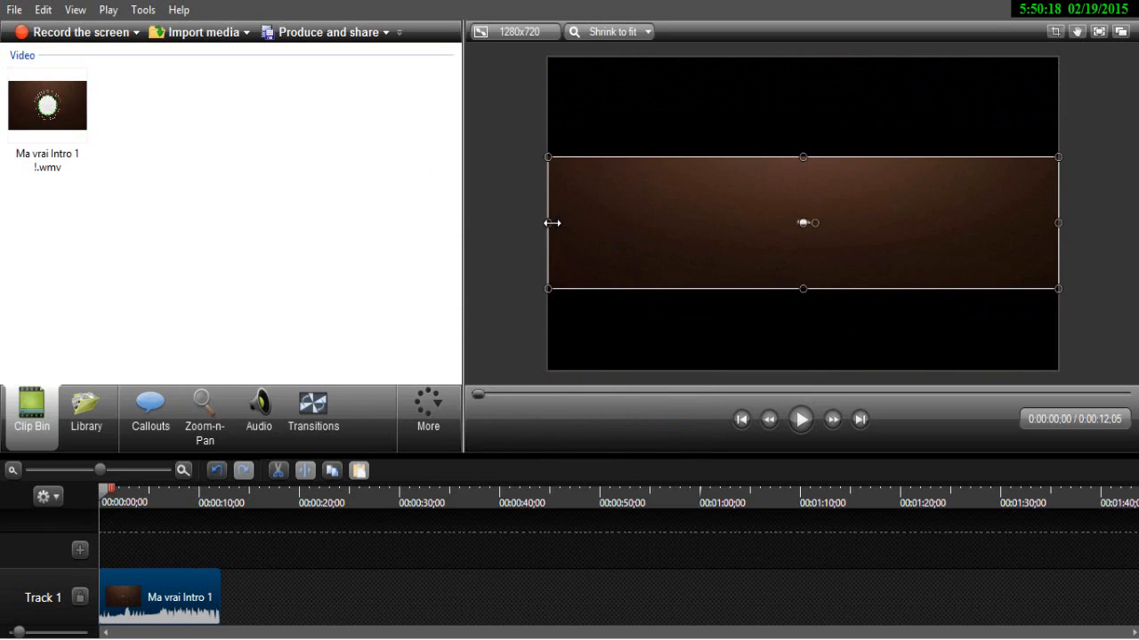
pyautogui.moveTo(552, 223); pyautogui.dragTo(658, 223)
pyautogui.moveTo(1058, 223); pyautogui.dragTo(913, 223)
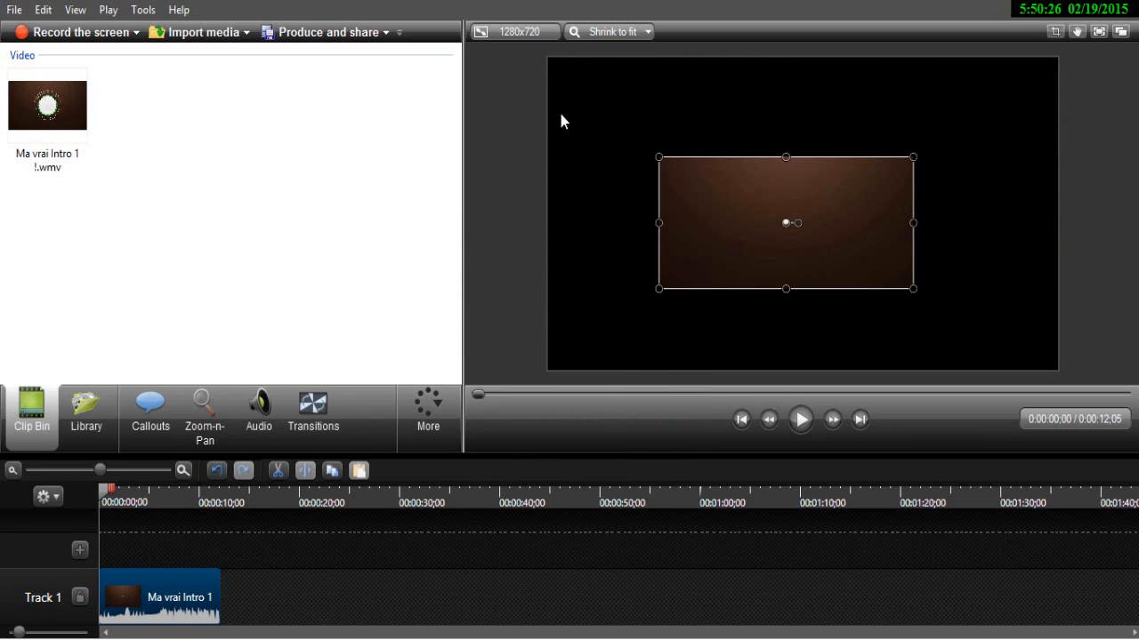
# Step: Stretch the intro clip back out until it fills the whole canvas
pyautogui.moveTo(787, 157); pyautogui.dragTo(776, 60)
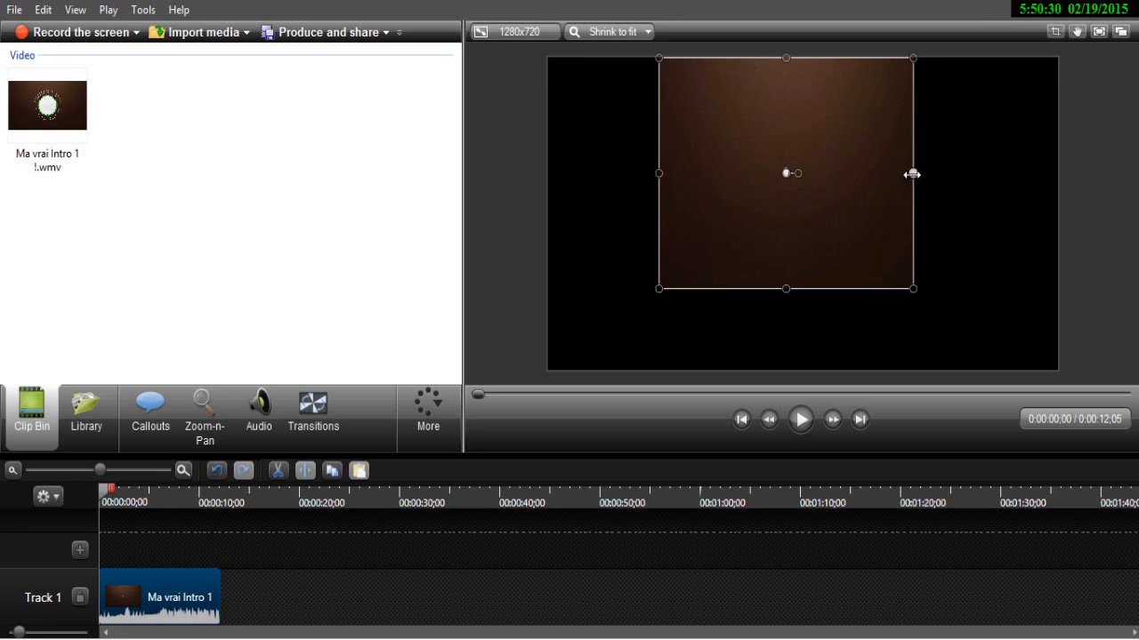
pyautogui.moveTo(911, 174); pyautogui.dragTo(1057, 173)
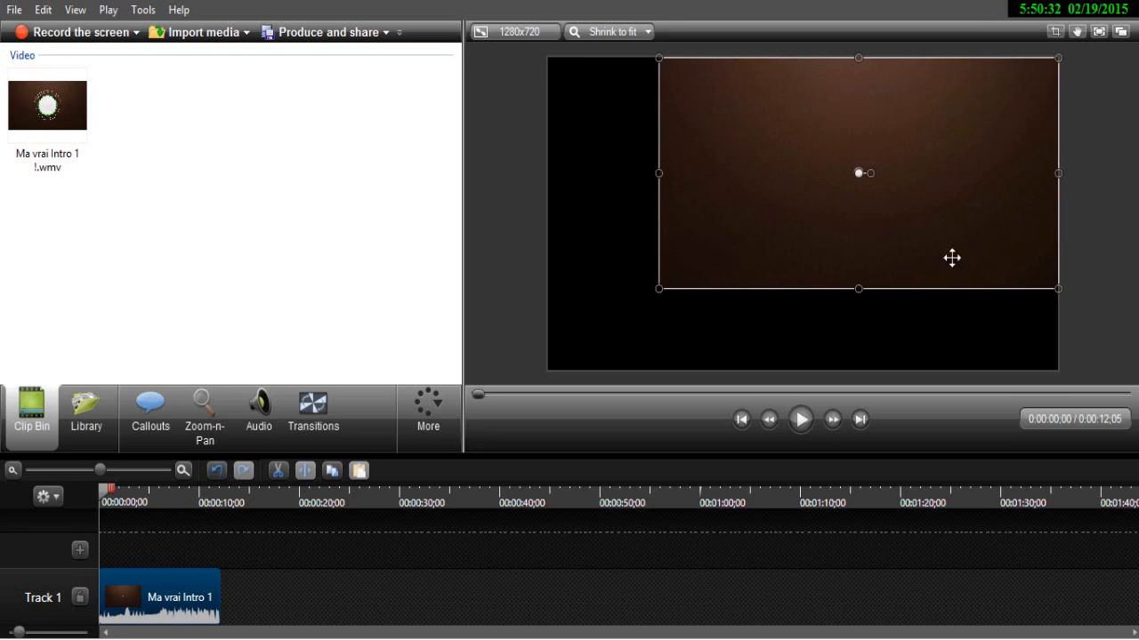
pyautogui.moveTo(857, 288); pyautogui.dragTo(864, 360)
pyautogui.moveTo(660, 210); pyautogui.dragTo(549, 208)
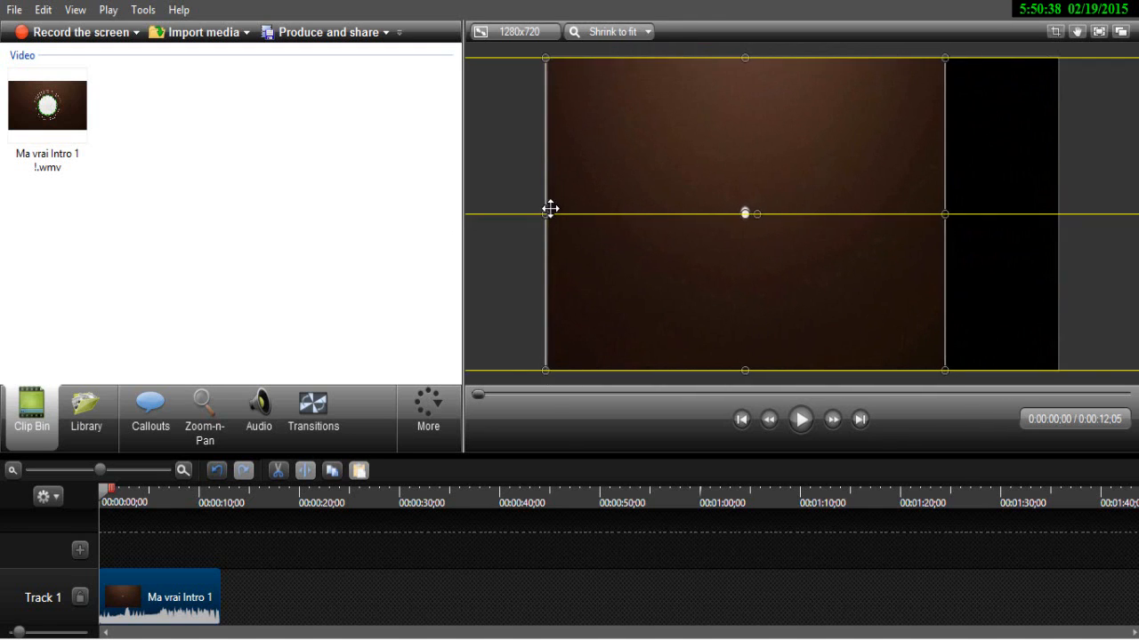
pyautogui.moveTo(949, 214); pyautogui.dragTo(1061, 214)
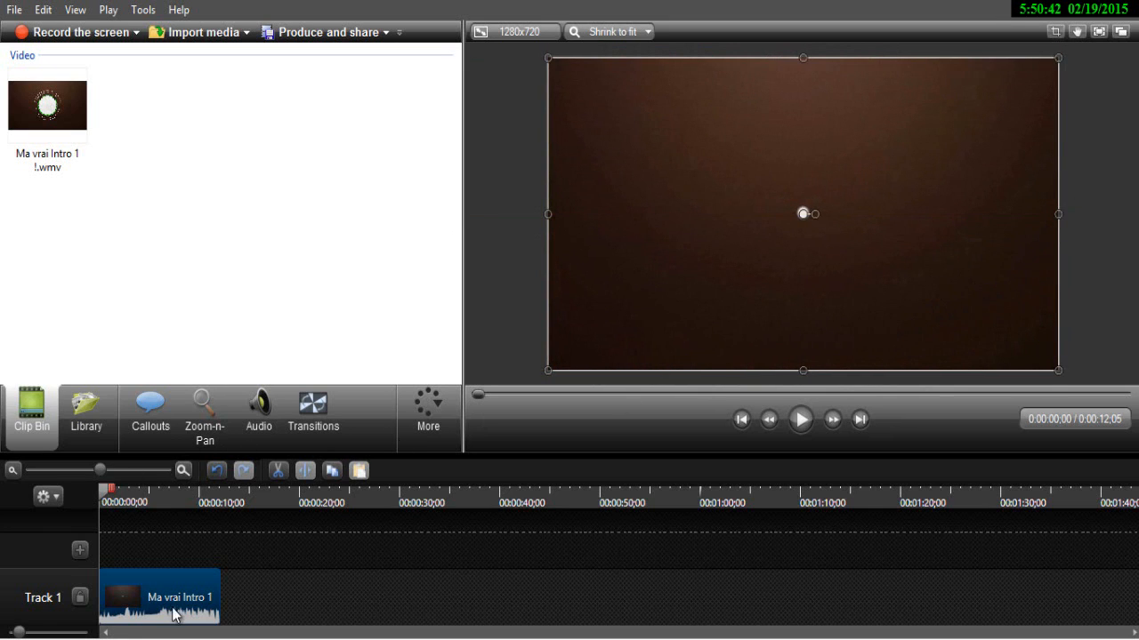
# Step: Start producing the video with the custom production settings preset
pyautogui.click(351, 588)
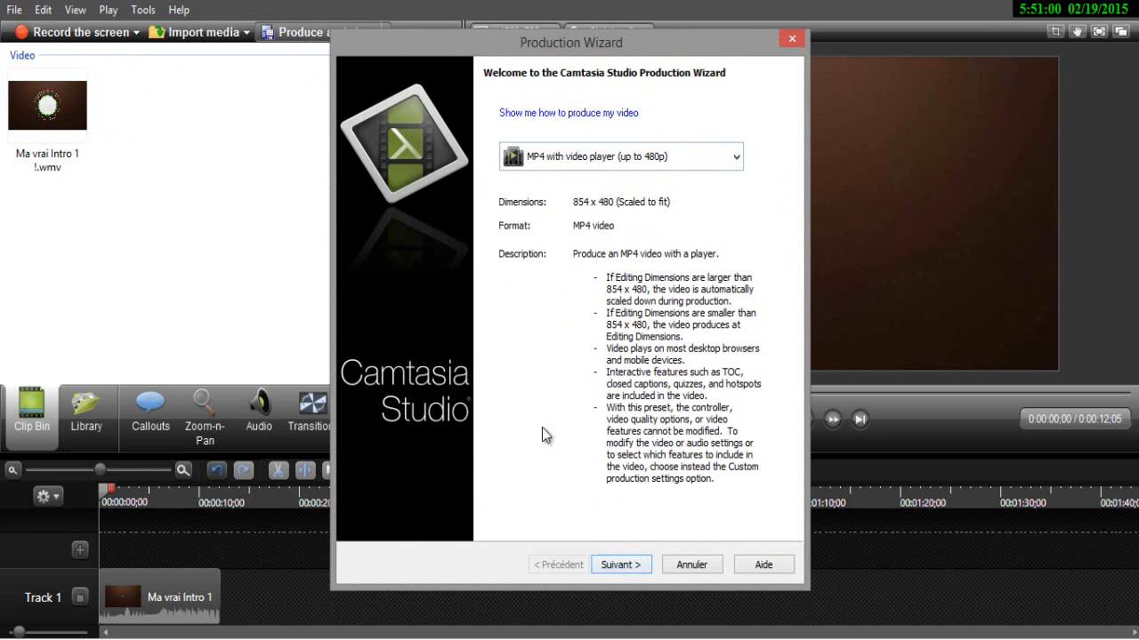
pyautogui.click(737, 155)
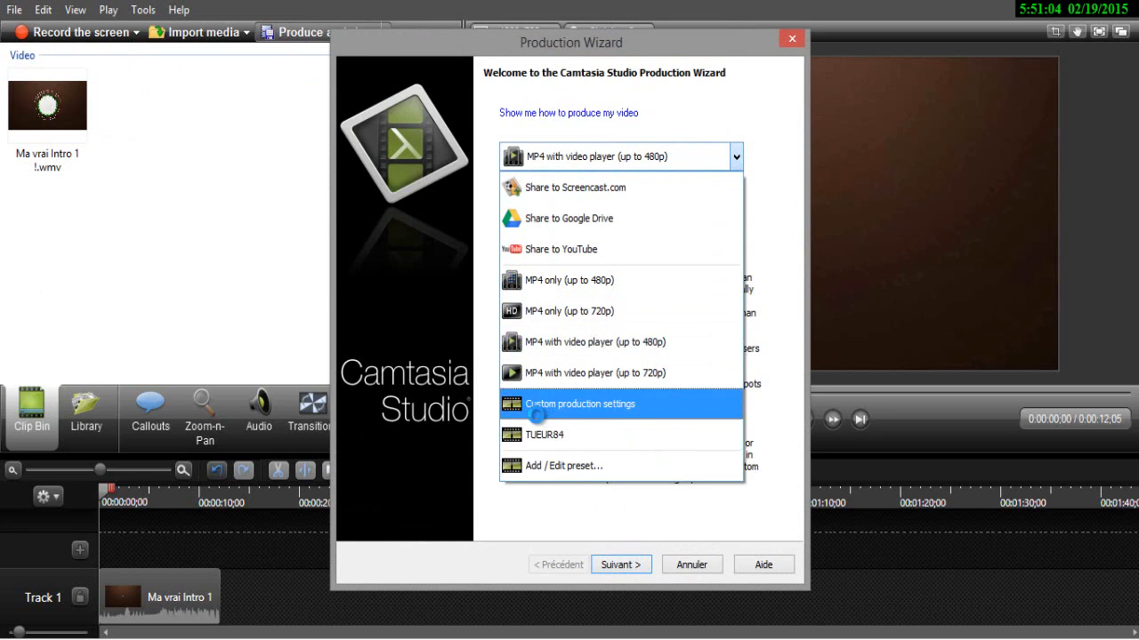
pyautogui.click(657, 406)
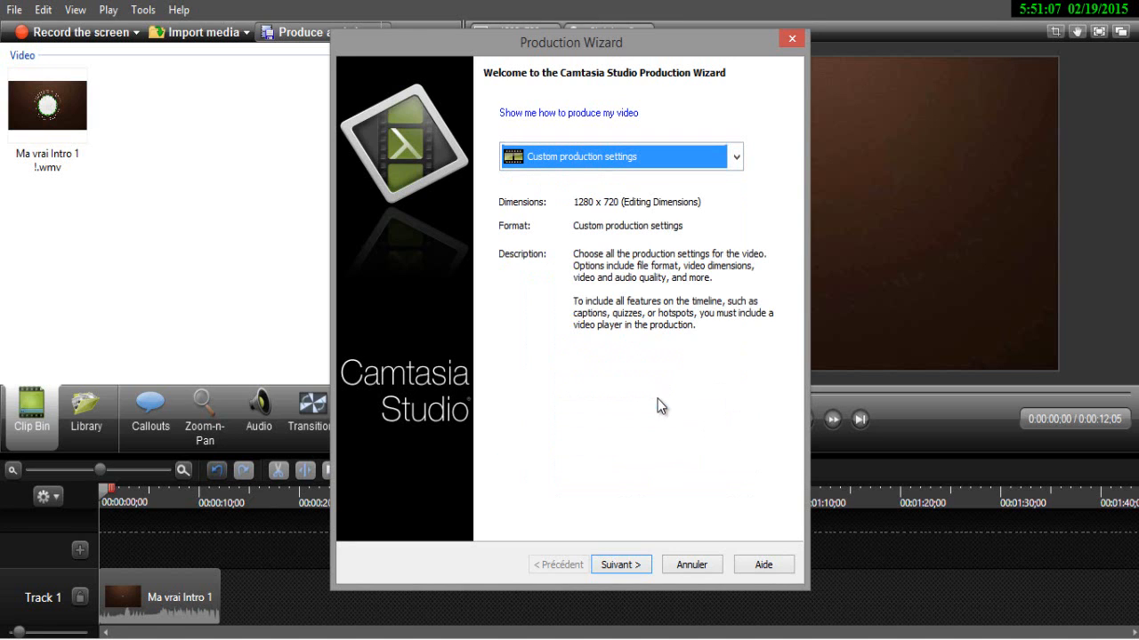
pyautogui.click(621, 565)
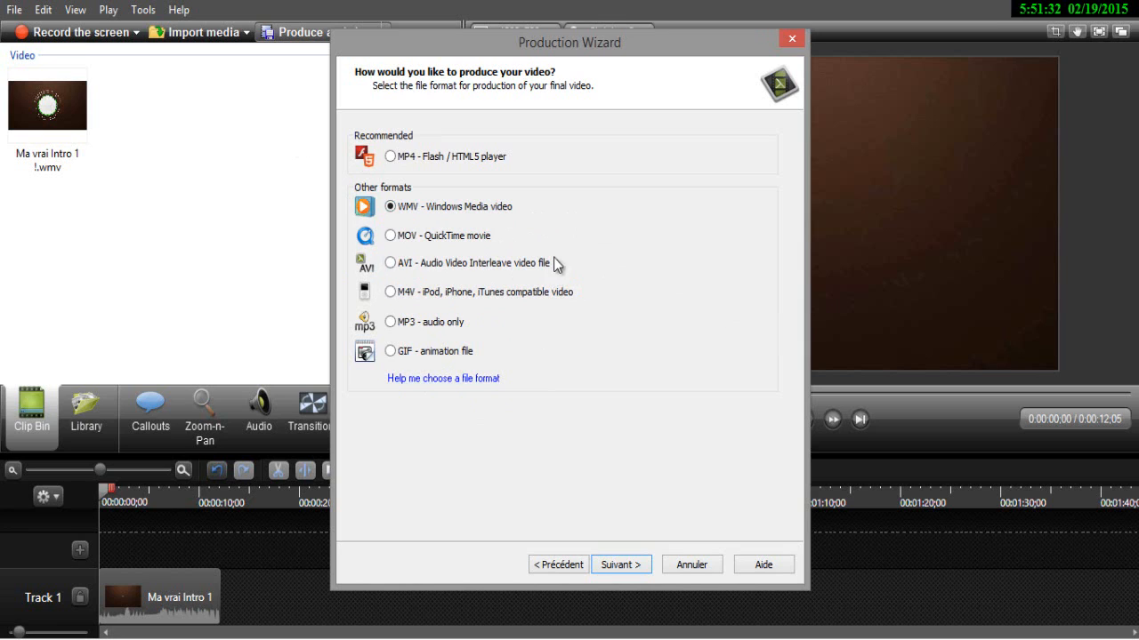
# Step: Accept the WMV format, the recommended best-quality profile, the 1280 x 720 custom size and the default video options
pyautogui.click(623, 566)
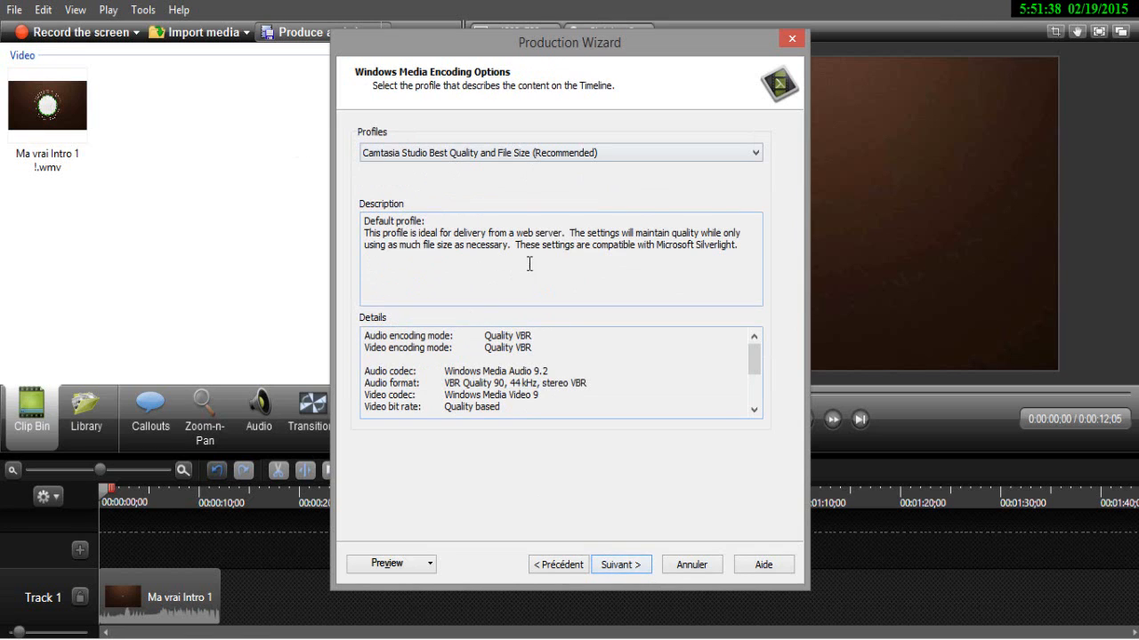
pyautogui.click(638, 568)
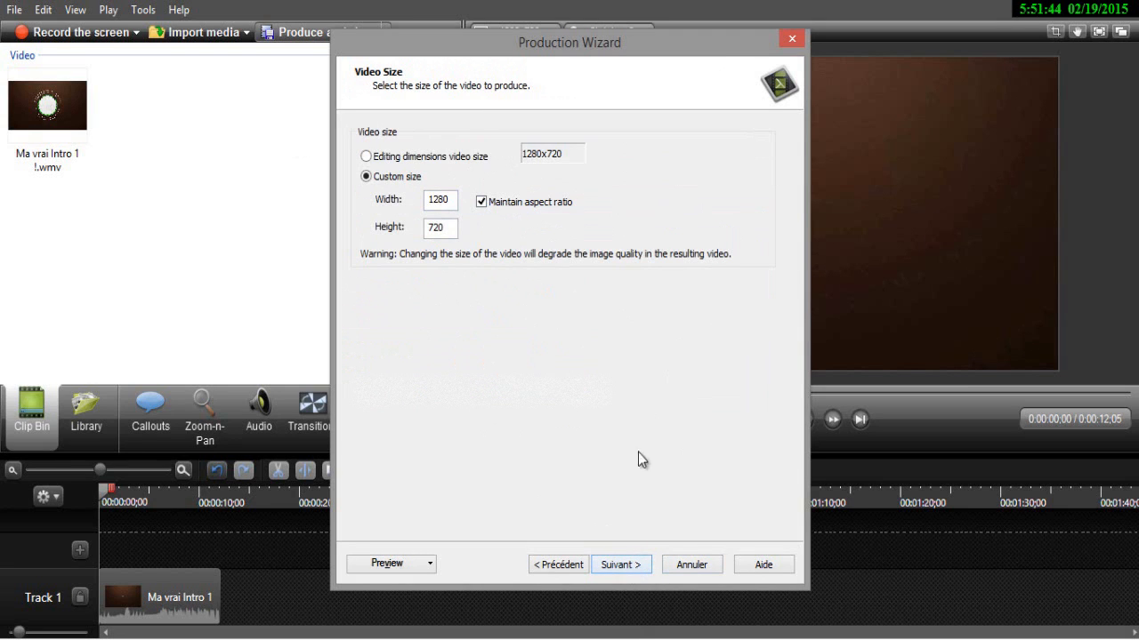
pyautogui.click(628, 564)
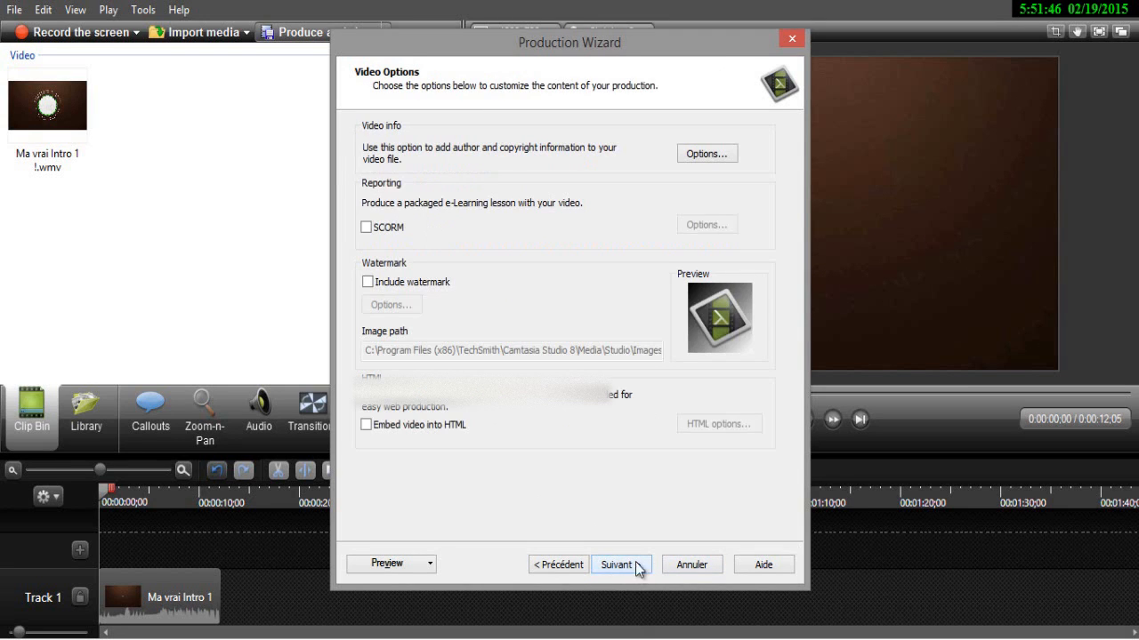
pyautogui.click(637, 560)
# Step: Replace the default production name with IN, and clear the name again
pyautogui.click(425, 213)
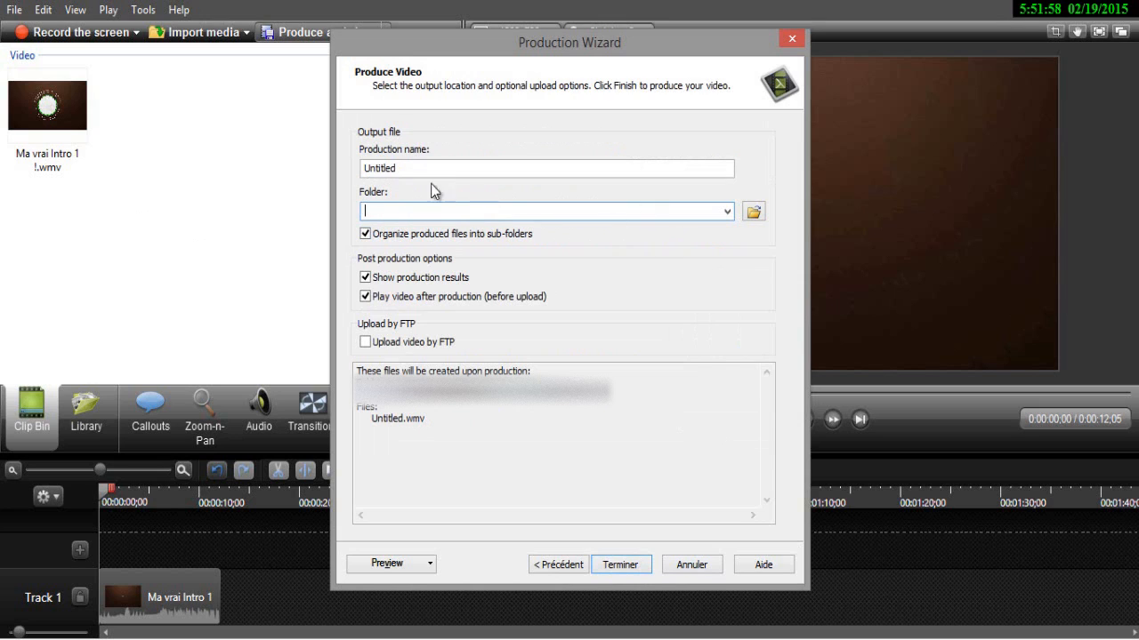
pyautogui.moveTo(415, 168); pyautogui.dragTo(356, 168)
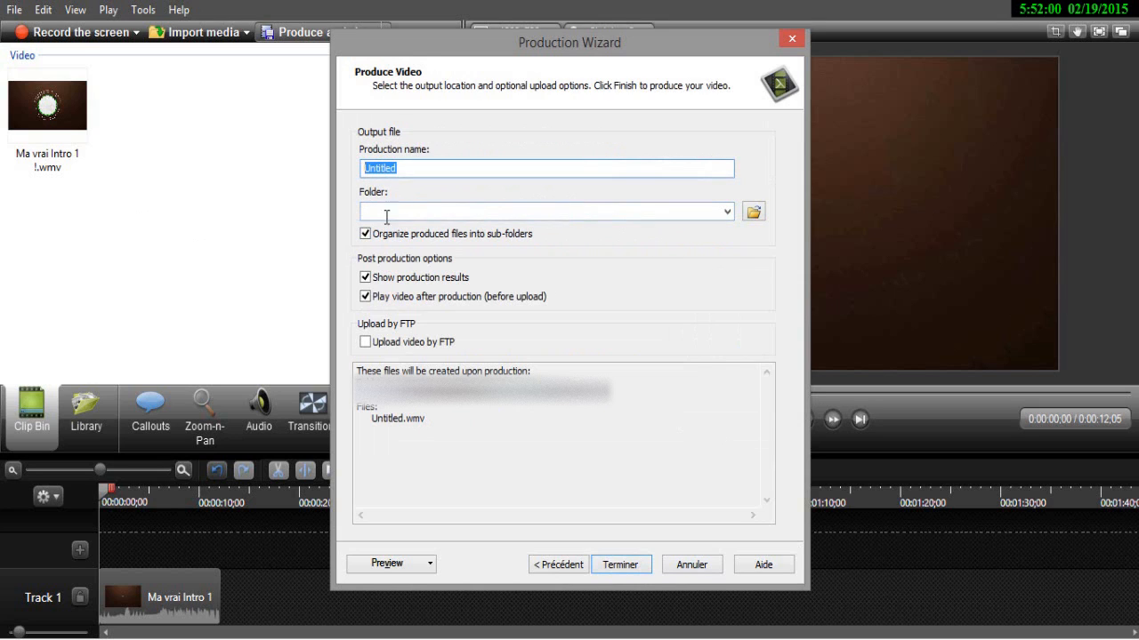
pyautogui.click(563, 214)
pyautogui.click(406, 164)
pyautogui.press('BackSpace')
pyautogui.press('BackSpace')
pyautogui.press('BackSpace')
pyautogui.press('BackSpace')
pyautogui.press('BackSpace')
pyautogui.press('BackSpace')
pyautogui.press('BackSpace')
pyautogui.press('BackSpace')
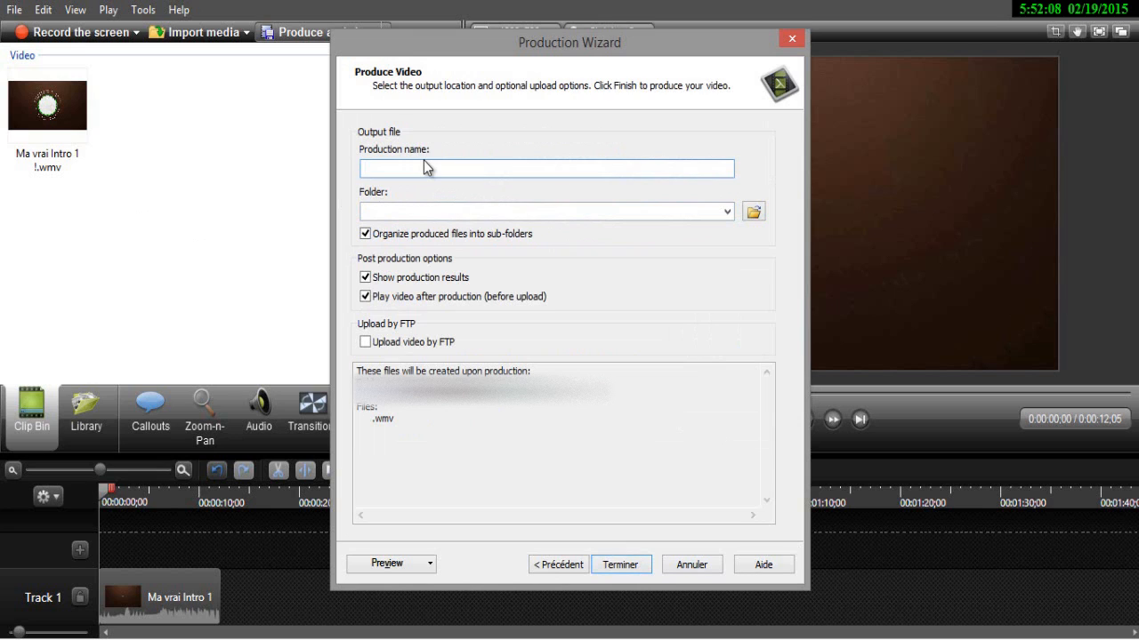
pyautogui.write('IN')
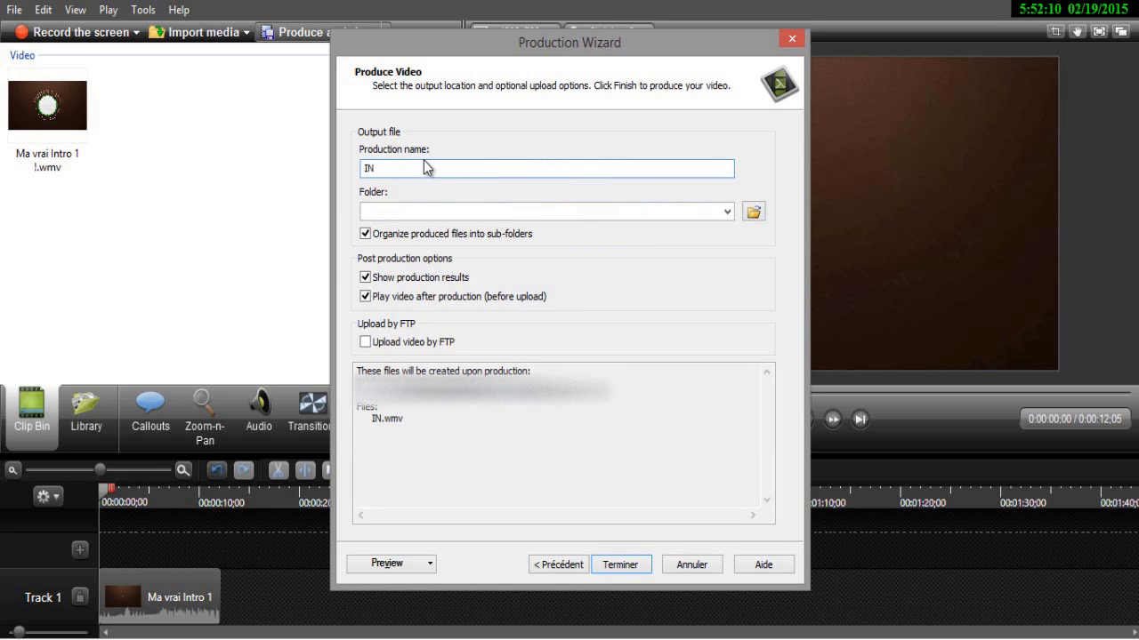
pyautogui.press('BackSpace')
pyautogui.press('BackSpace')
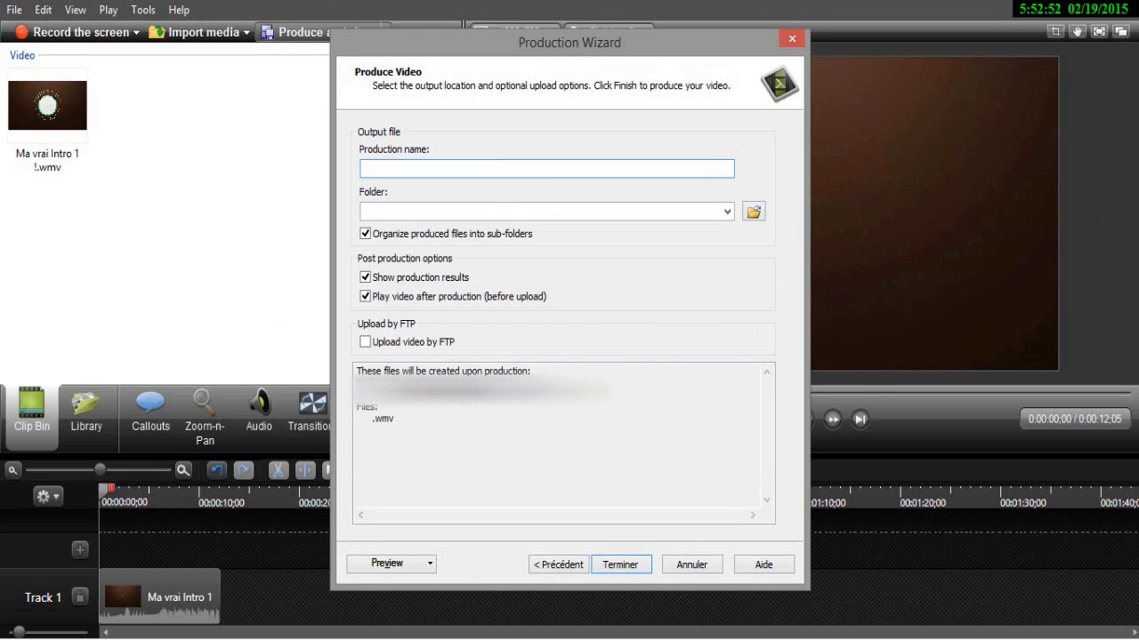
# Step: Cancel the production wizard and close Camtasia Studio without saving the project
pyautogui.click(792, 39)
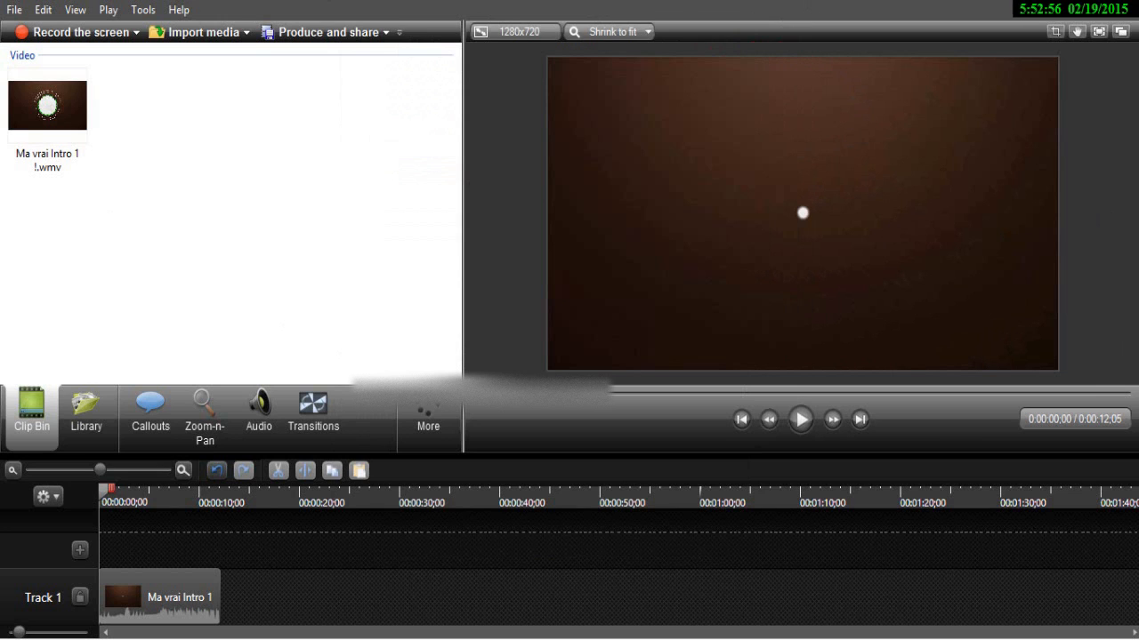
pyautogui.click(1130, 4)
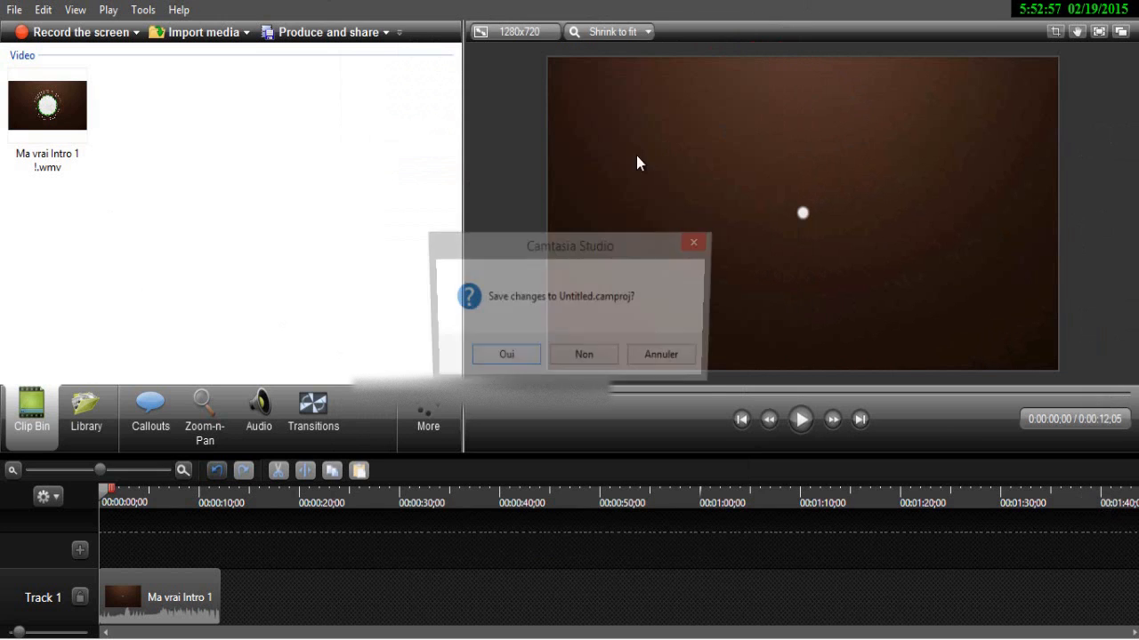
pyautogui.click(607, 359)
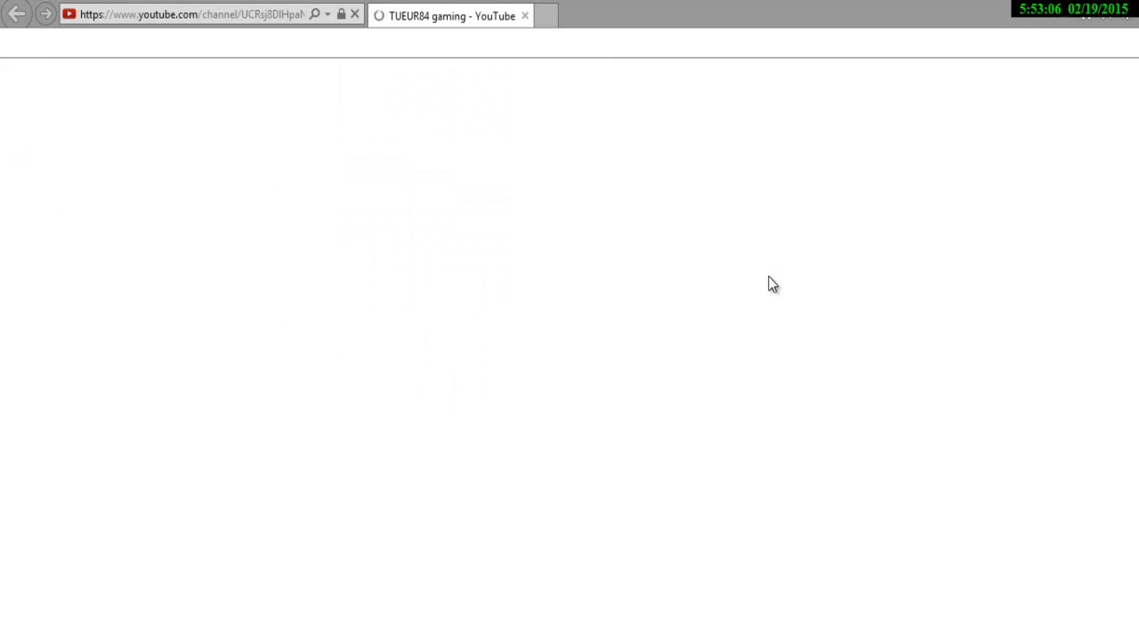
# Step: Switch to the YouTube channel page in the browser and open the video upload page
pyautogui.scroll(-1, 649, 306)
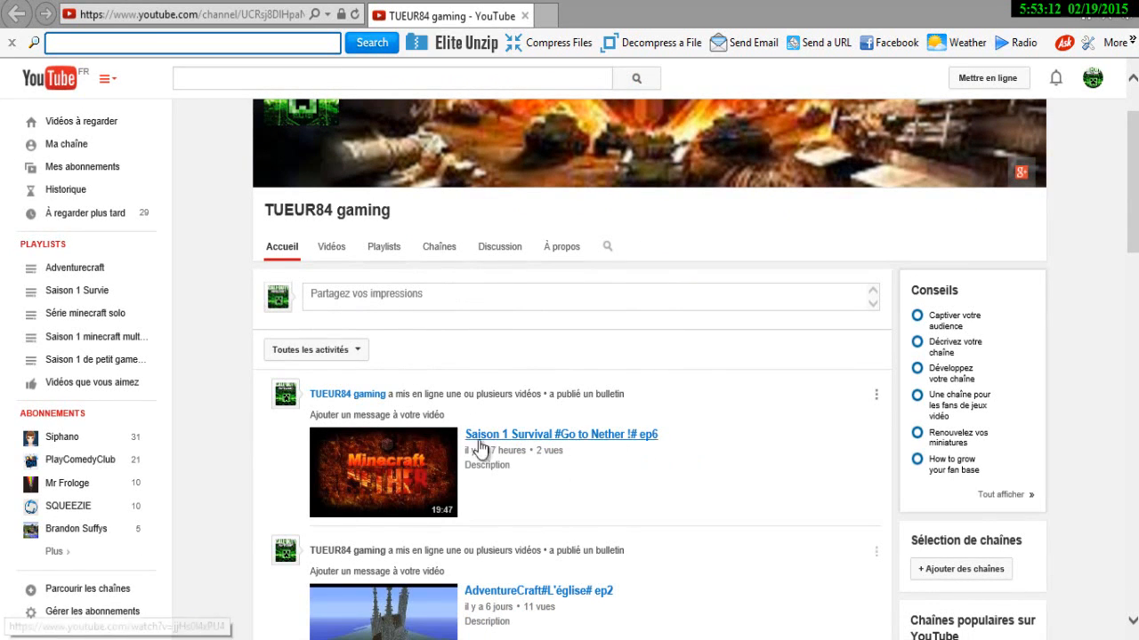
pyautogui.scroll(1, 454, 419)
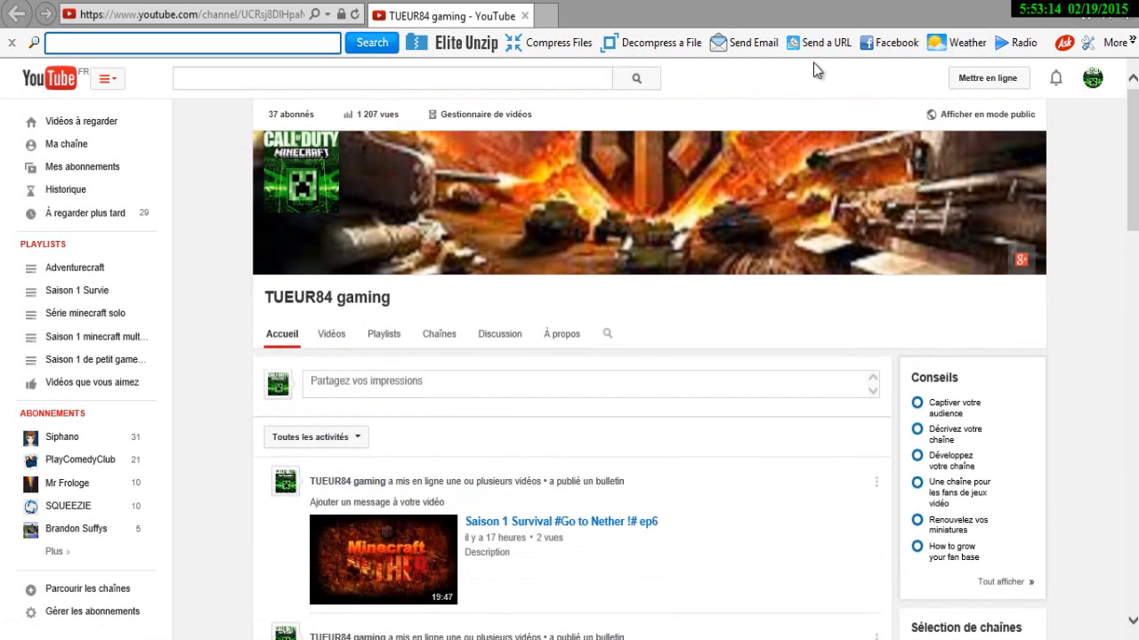
pyautogui.click(965, 93)
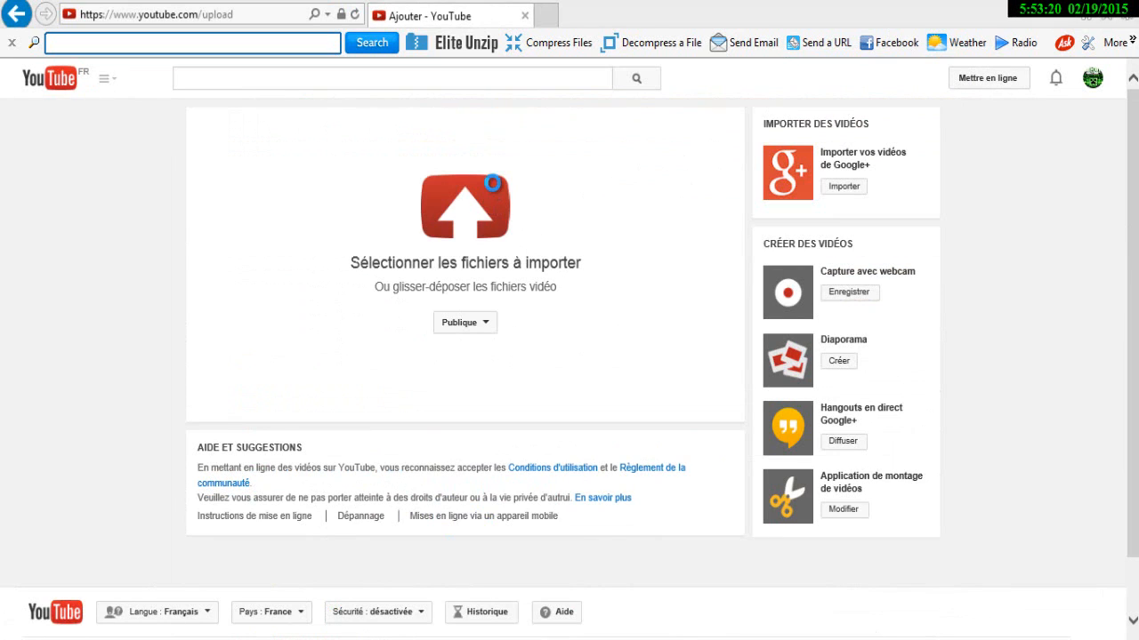
# Step: Start selecting a video file to upload and open the Camtasia Studio folder in Documents
pyautogui.click(493, 184)
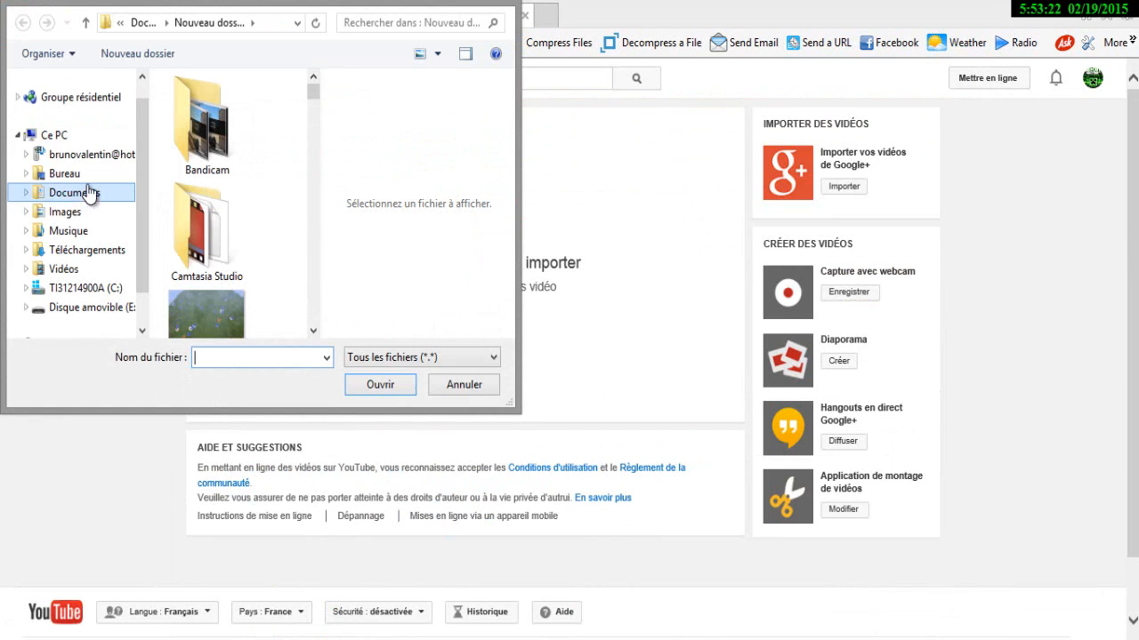
pyautogui.click(87, 204)
pyautogui.moveTo(312, 219); pyautogui.dragTo(306, 151)
pyautogui.scroll(2, 306, 151)
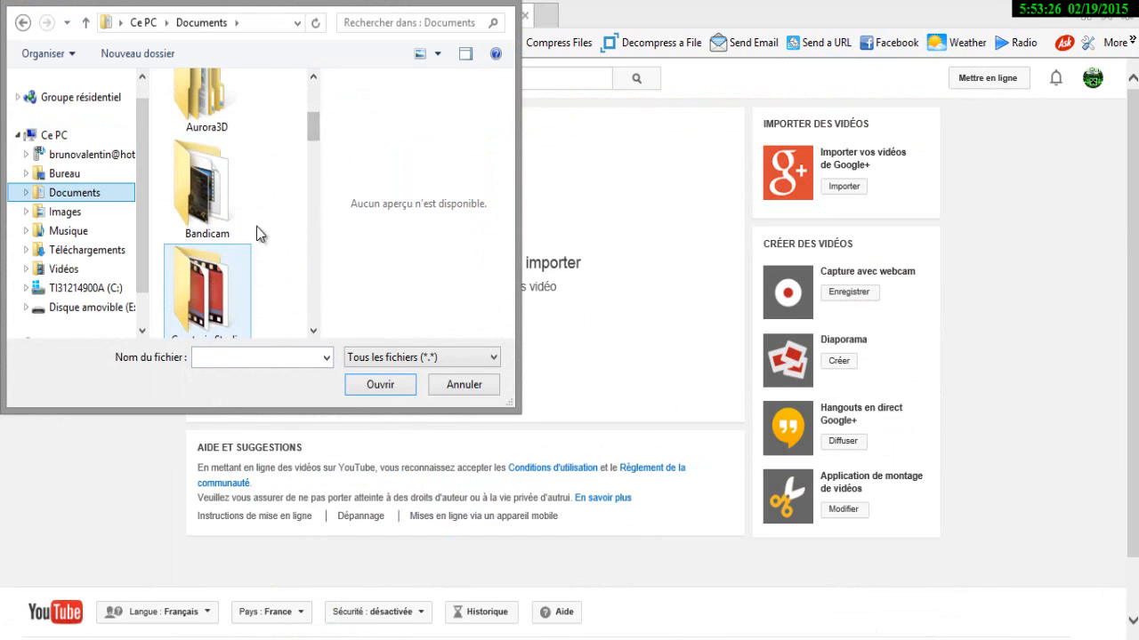
pyautogui.scroll(-1, 302, 147)
pyautogui.doubleClick(204, 222)
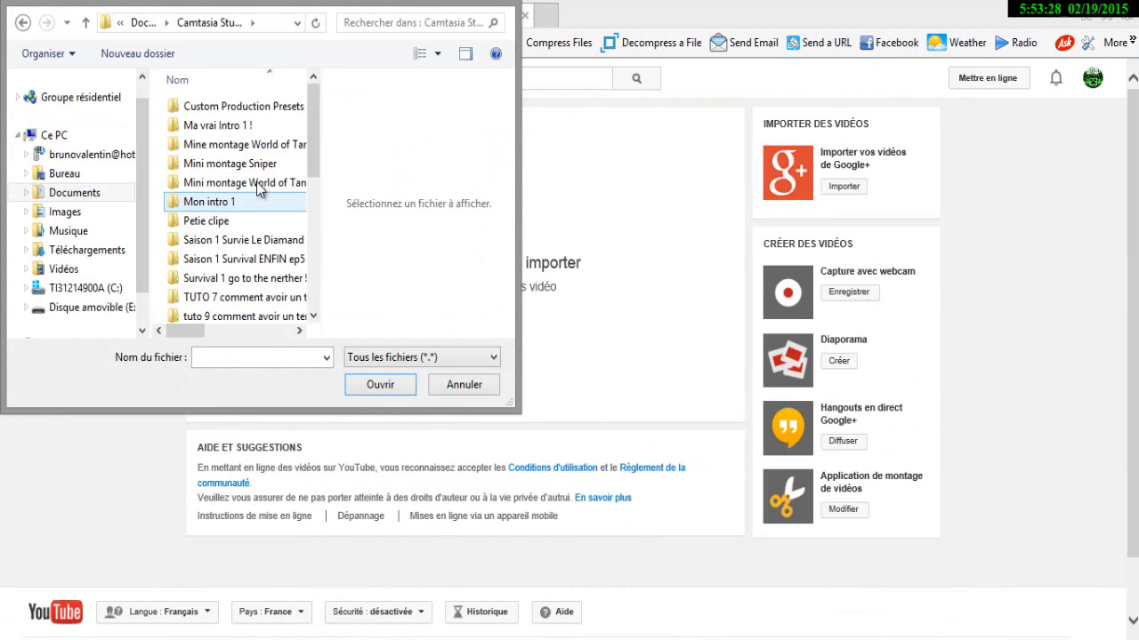
# Step: Look through the project folders and files in the Camtasia Studio folder for the produced video to upload
pyautogui.moveTo(314, 132); pyautogui.dragTo(315, 242)
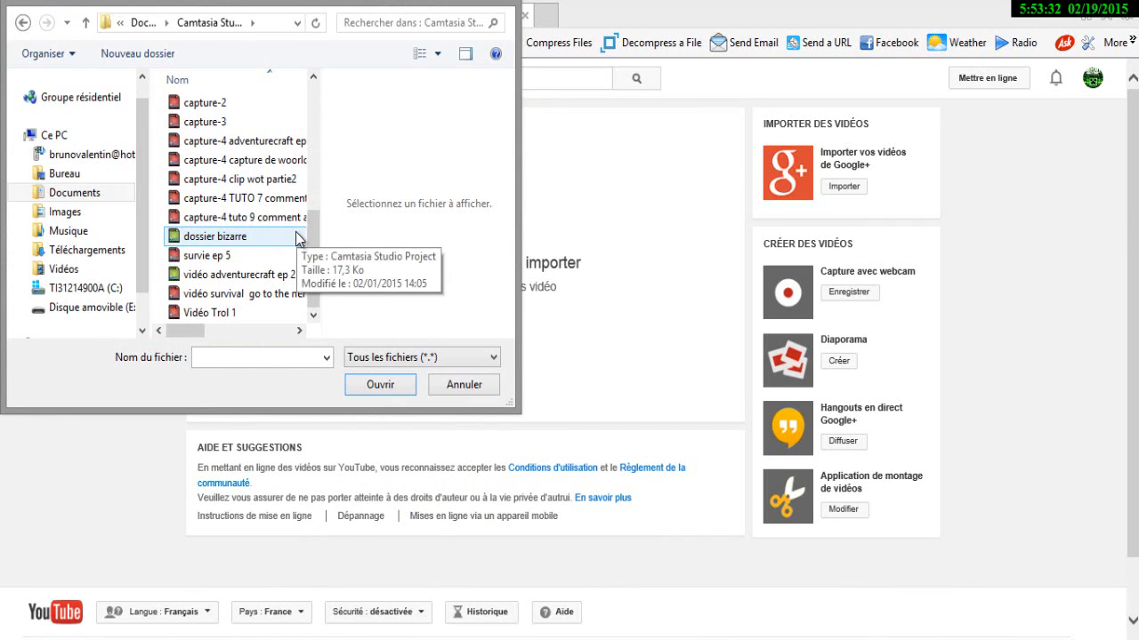
pyautogui.moveTo(314, 232); pyautogui.dragTo(339, 149)
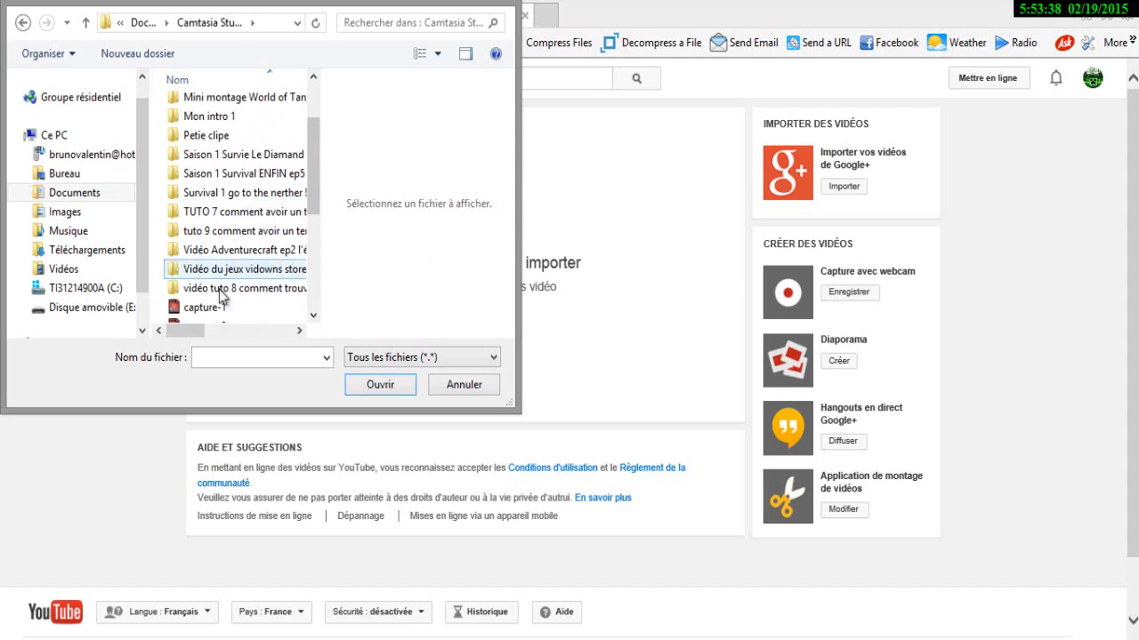
pyautogui.scroll(2, 285, 145)
pyautogui.scroll(-4, 285, 144)
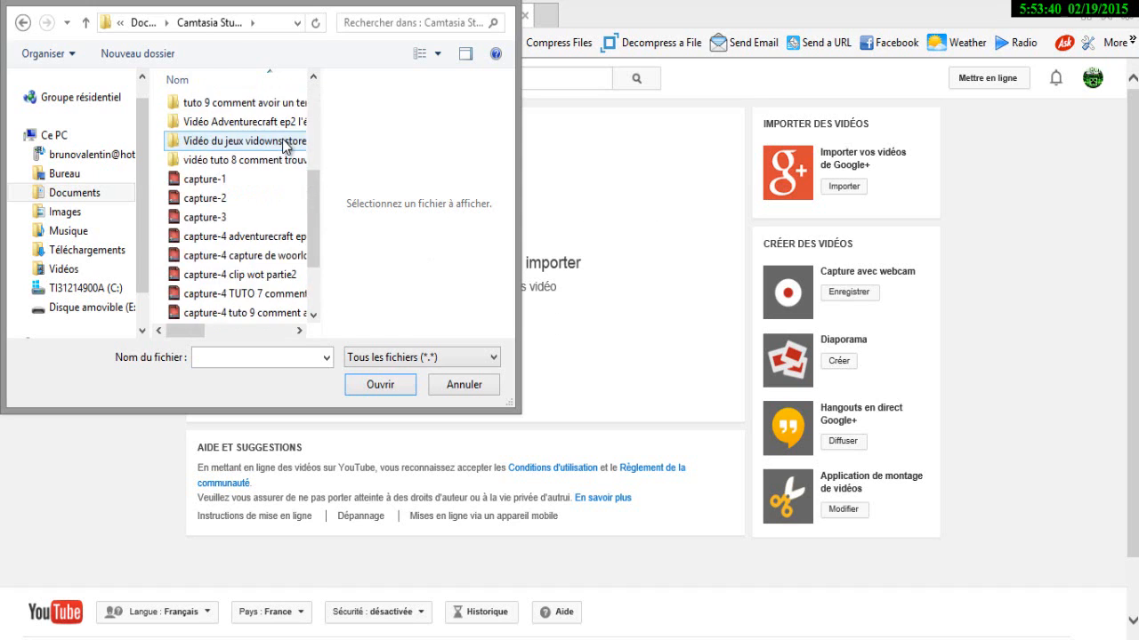
pyautogui.scroll(3, 267, 178)
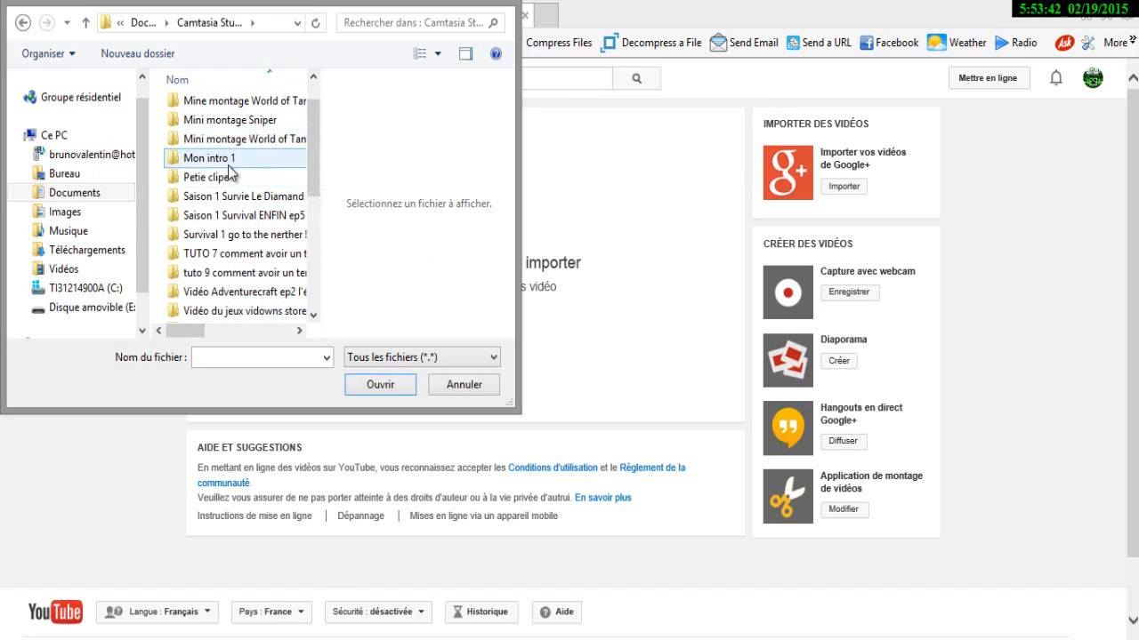
pyautogui.scroll(1, 227, 147)
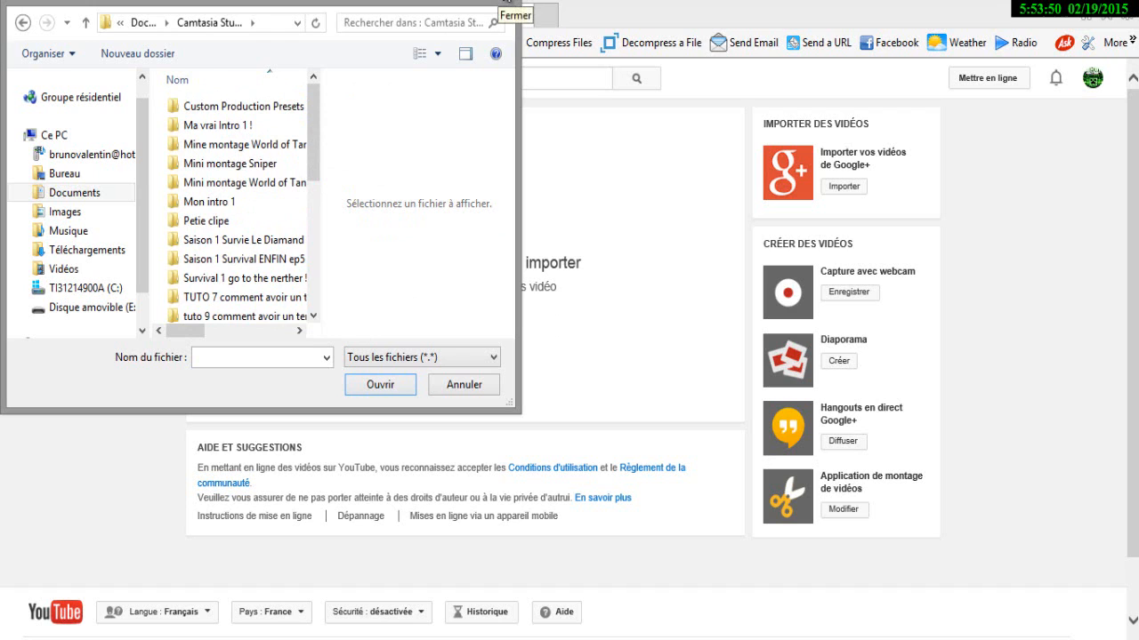
# Step: Cancel the file selection without choosing a video and close the YouTube upload page to return to the desktop
pyautogui.click(505, 2)
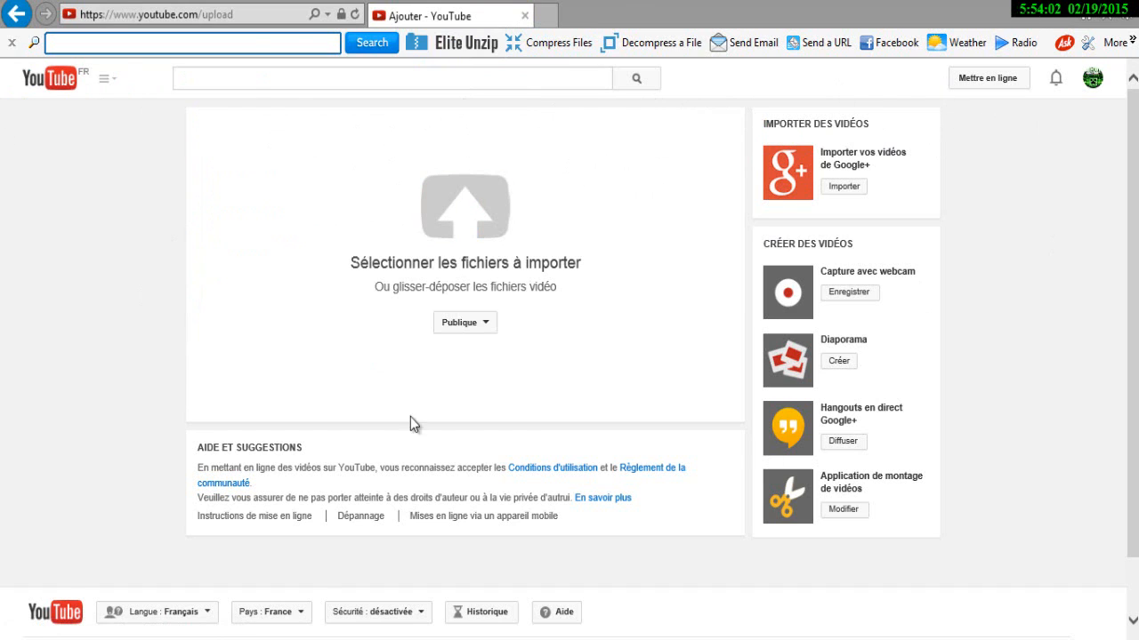
pyautogui.click(525, 16)
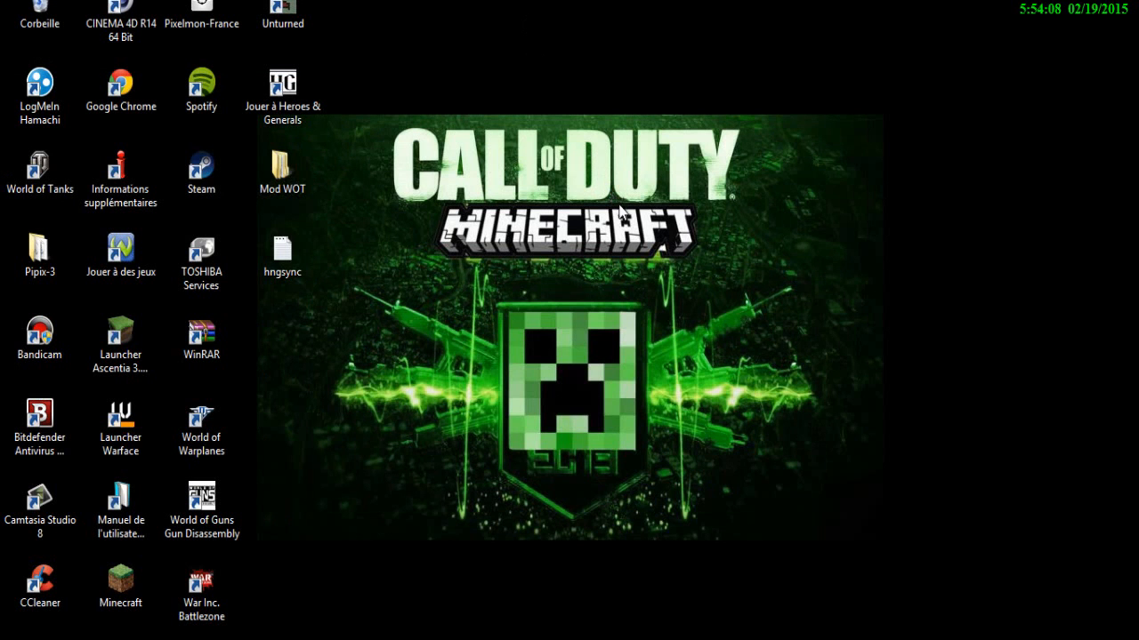